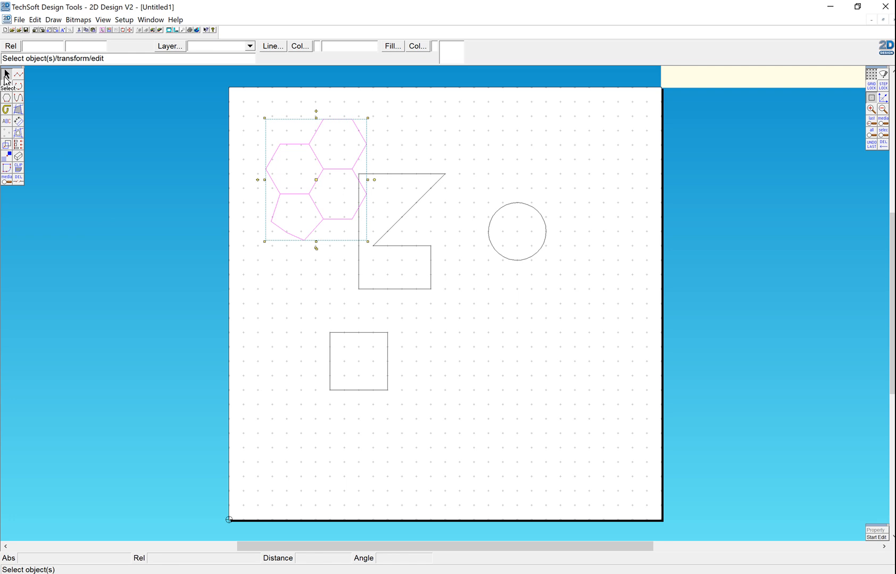
- Copy the square sideways along its baseline with 5 repeats spaced one square width apart, forming an edge-to-edge row
left_click(433, 103)
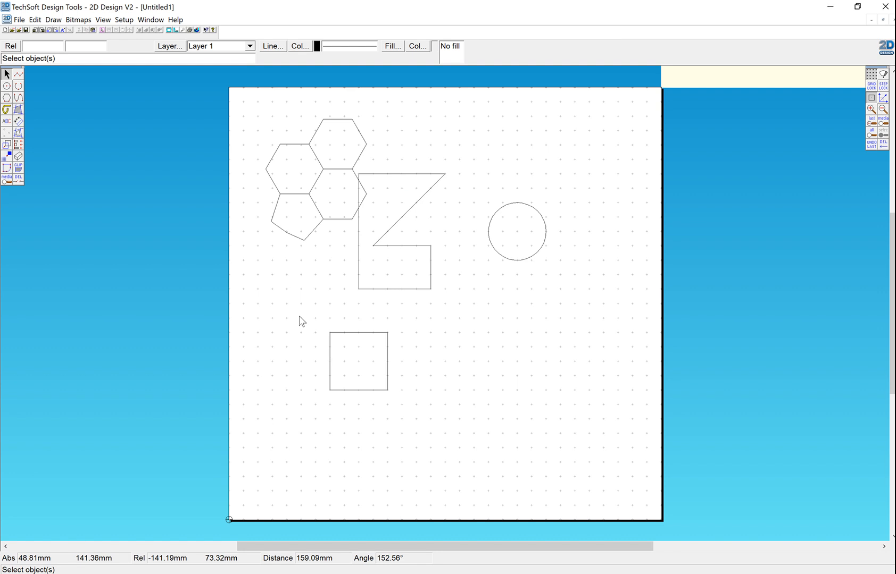
left_click_drag(300, 316, 410, 404)
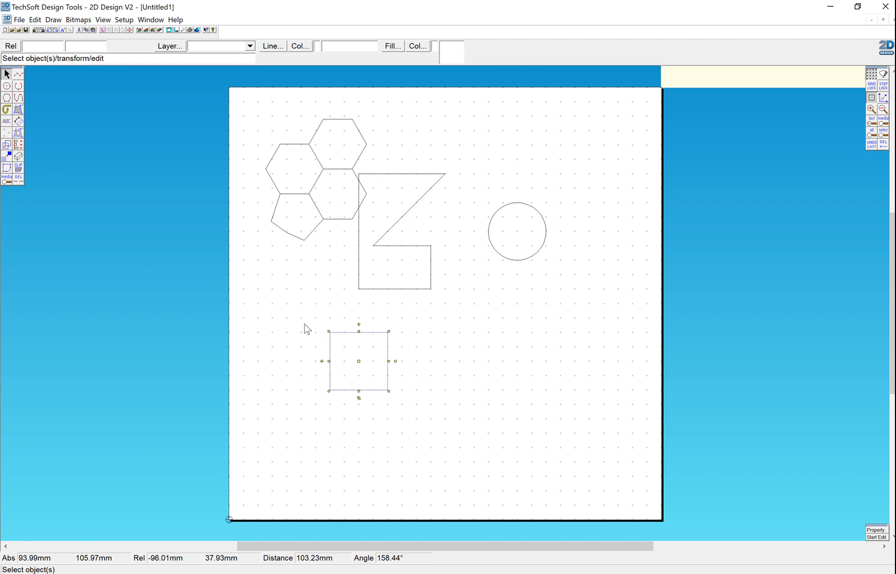
left_click(7, 148)
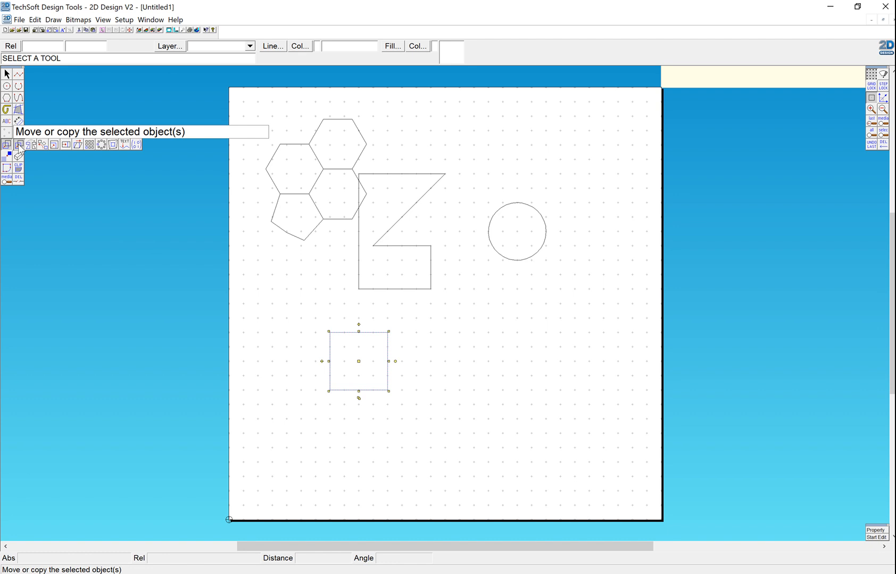
left_click(19, 145)
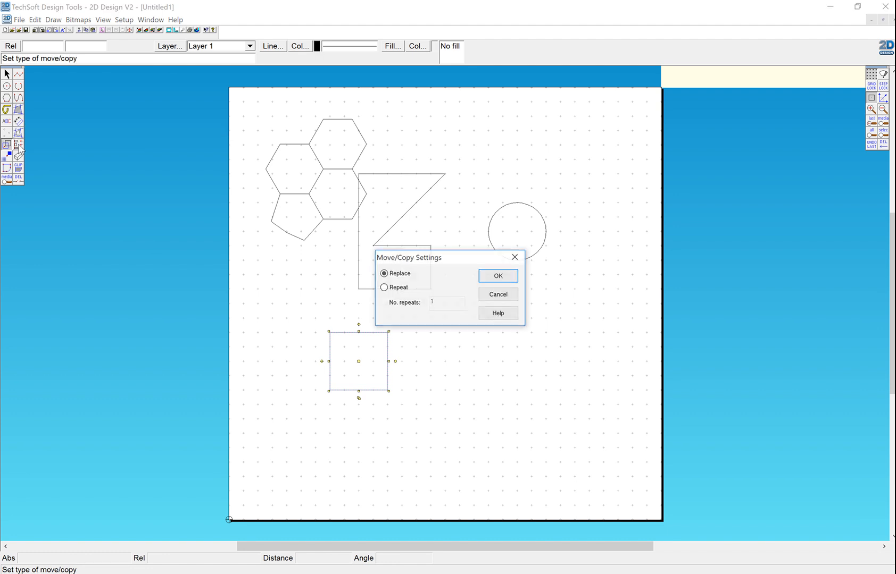
left_click(383, 288)
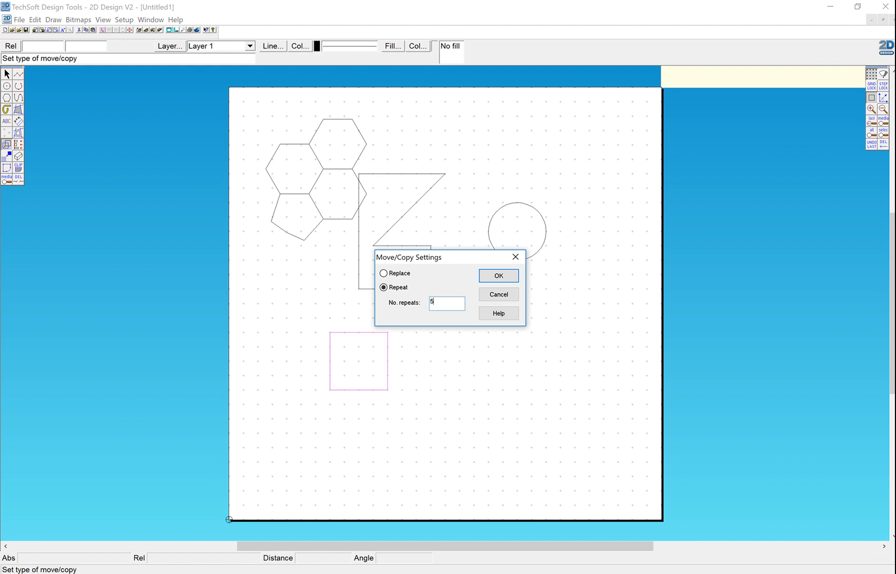
left_click(499, 276)
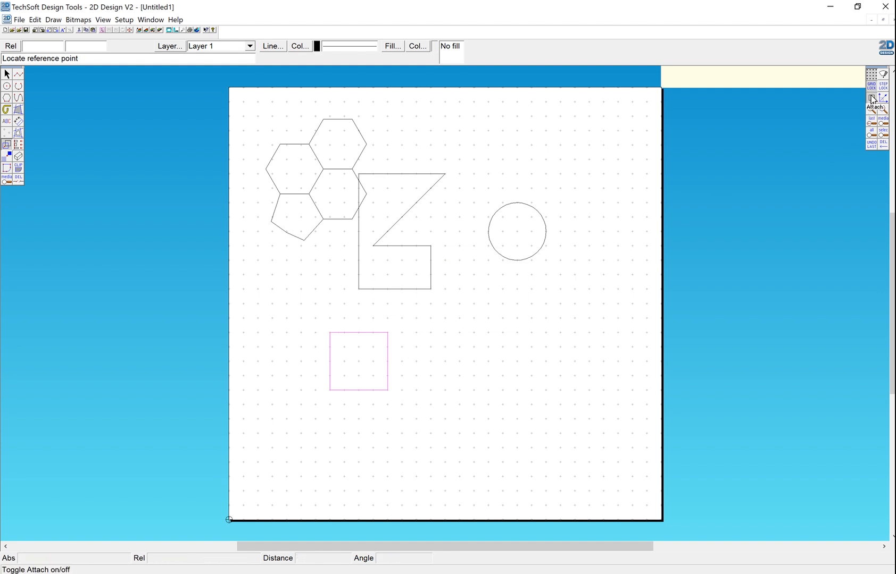
left_click(388, 390)
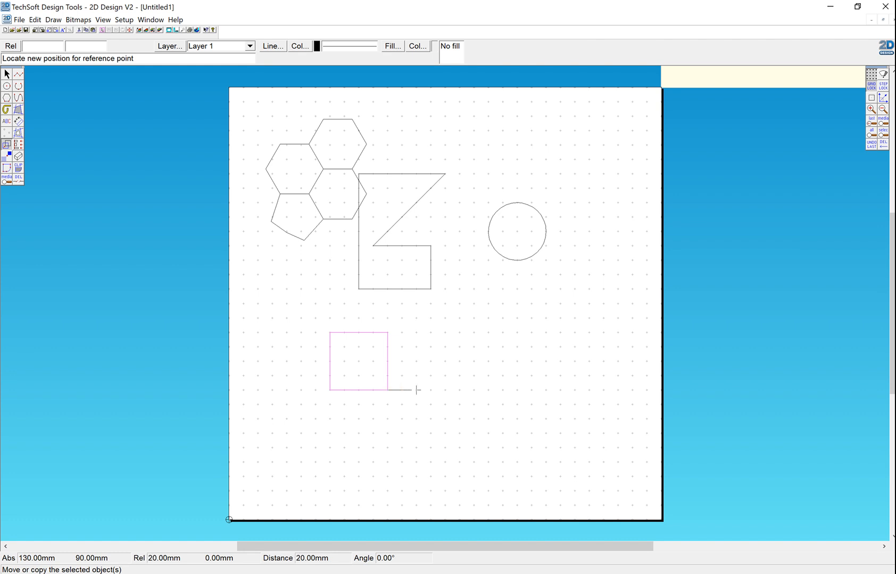
left_click(446, 390)
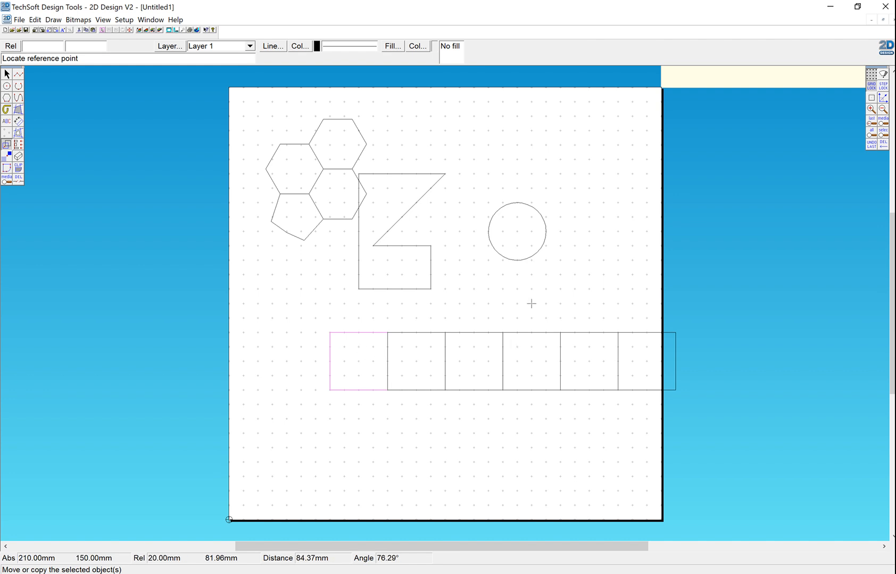
- Move the whole row of squares 50 mm left and 10 mm up so that it fits on the page
left_click(7, 74)
left_click_drag(295, 319, 710, 420)
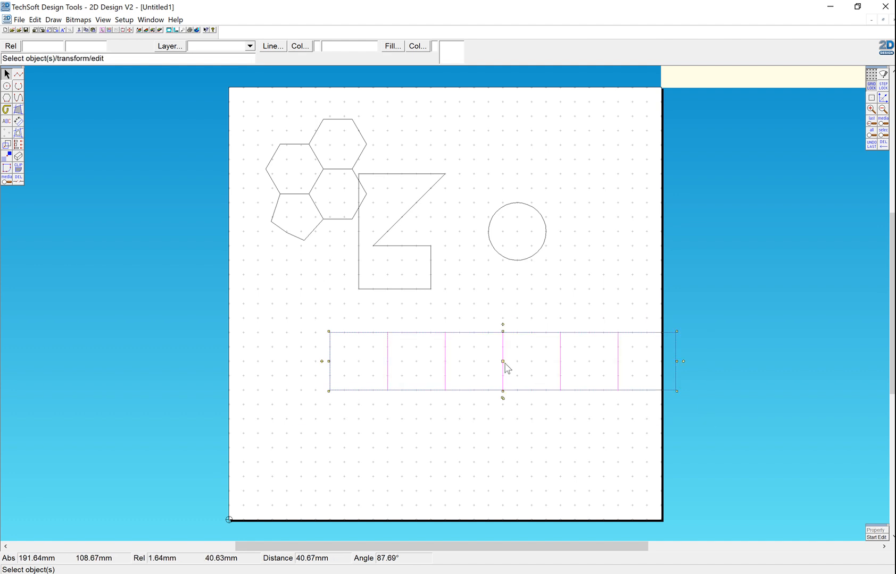
left_click_drag(503, 361, 434, 339)
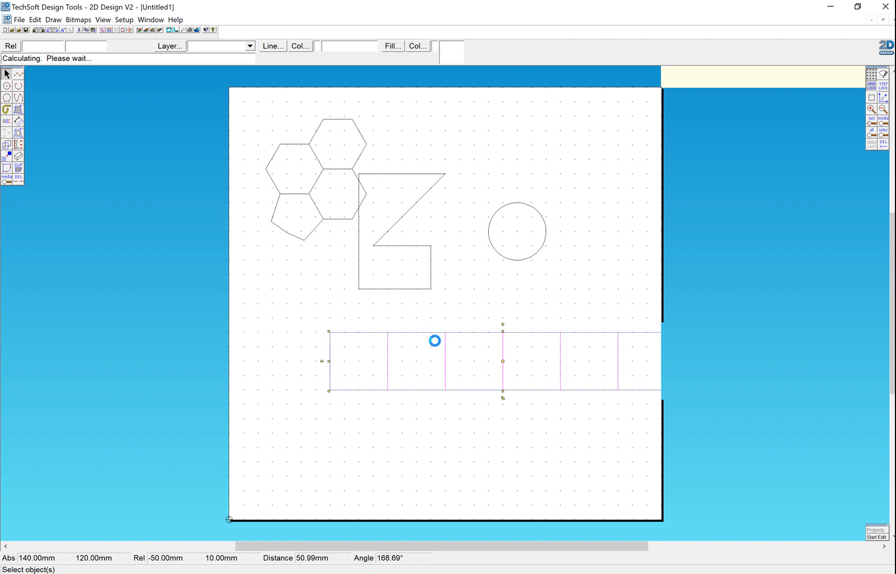
left_click(538, 415)
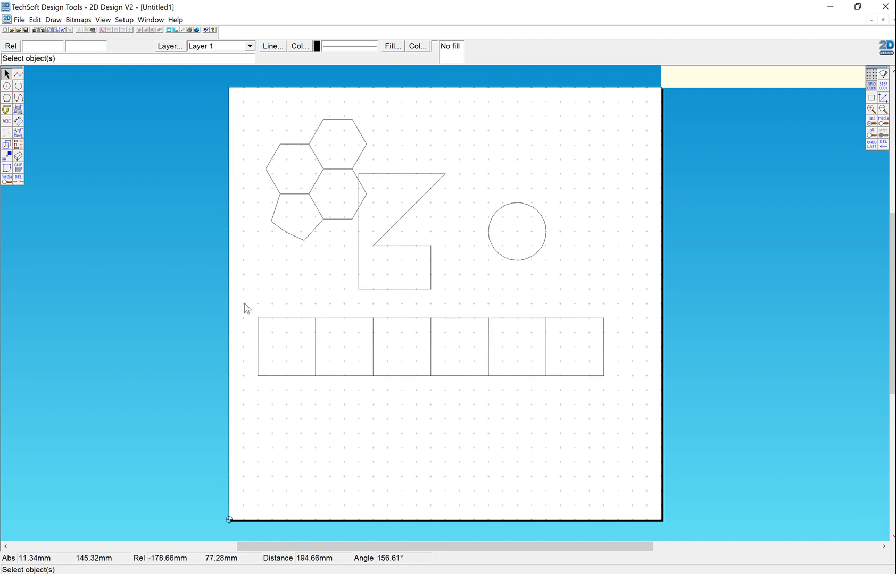
- Copy the row of squares downward with 5 repeats spaced one square height apart, forming a square grid
left_click_drag(245, 307, 617, 396)
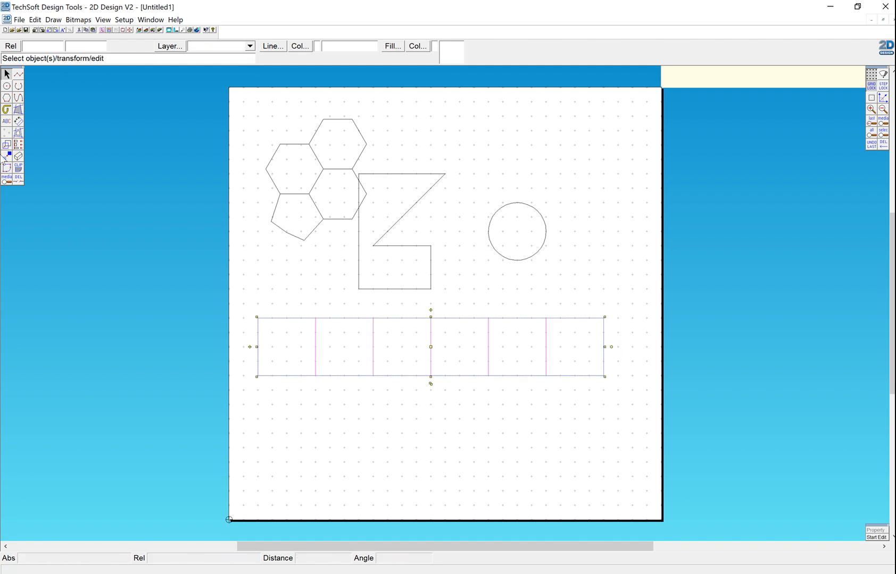
double_click(7, 144)
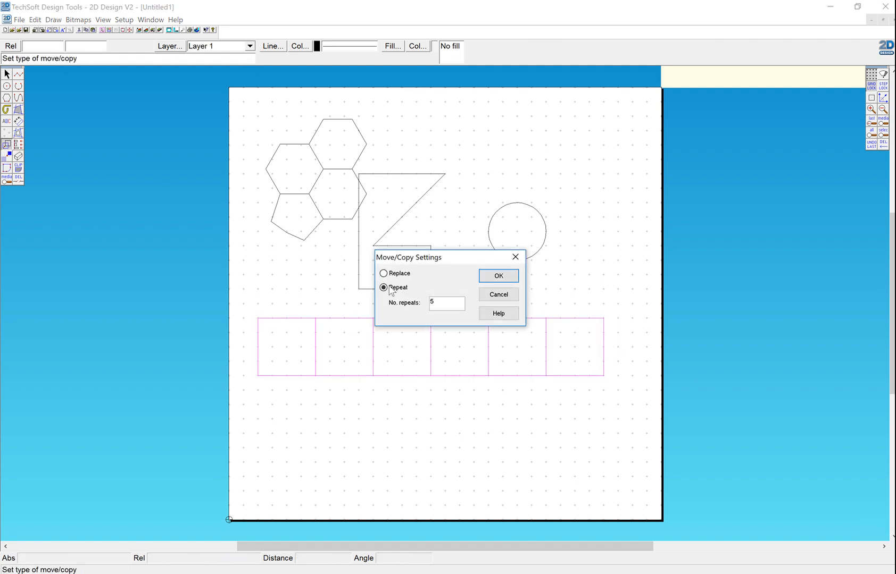
left_click(495, 278)
left_click(257, 376)
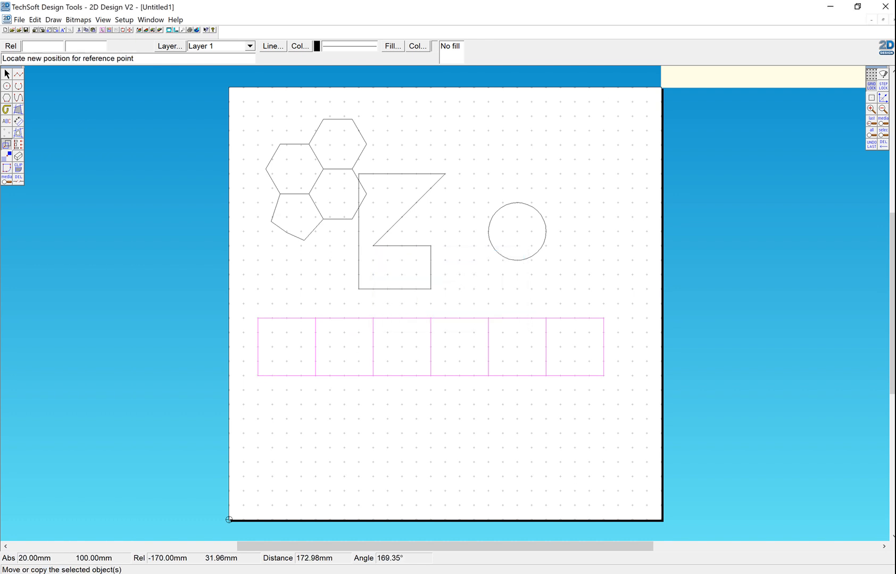
left_click(257, 420)
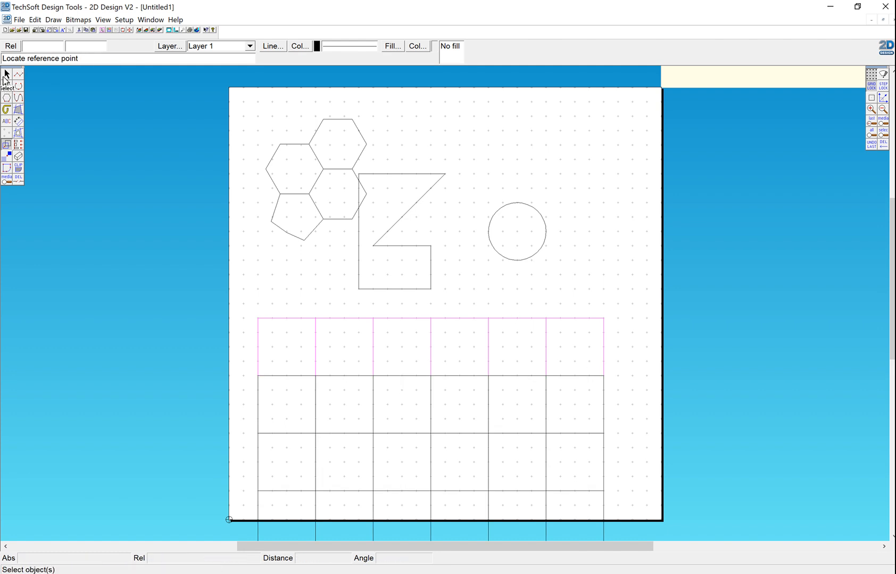
- Delete the hexagon cluster, the angular outline and the circle above the grid
left_click(6, 75)
left_click_drag(239, 106, 580, 303)
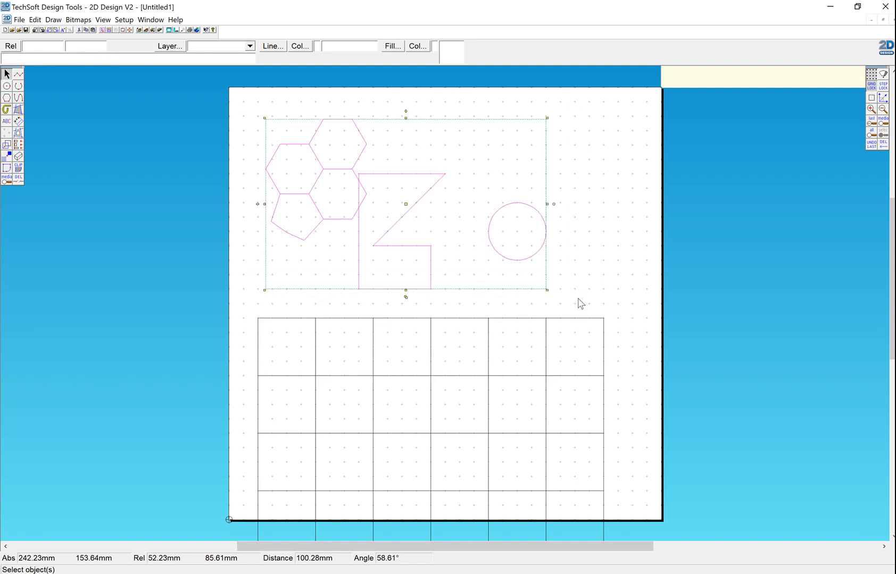
key("Delete")
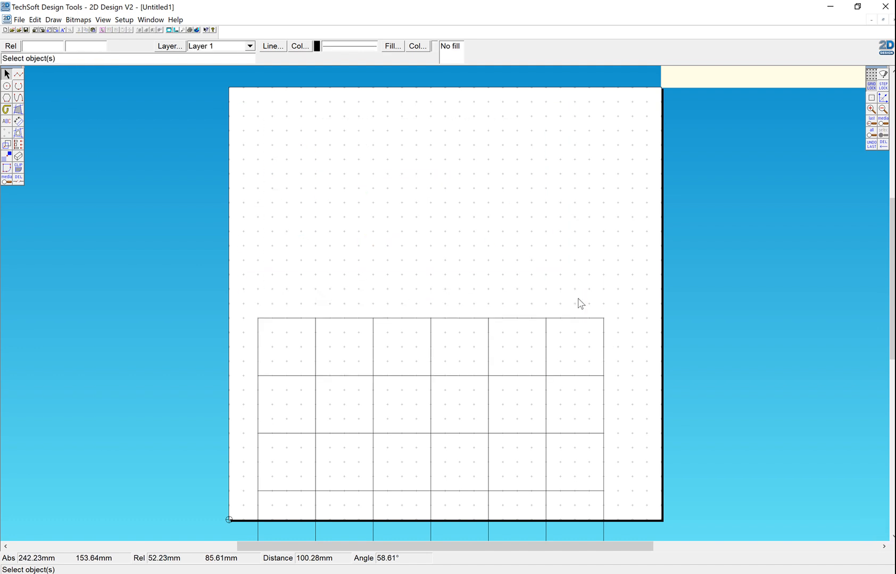
- Move the entire grid of squares 10 mm right and 130 mm up to centre it on the page
left_click(6, 183)
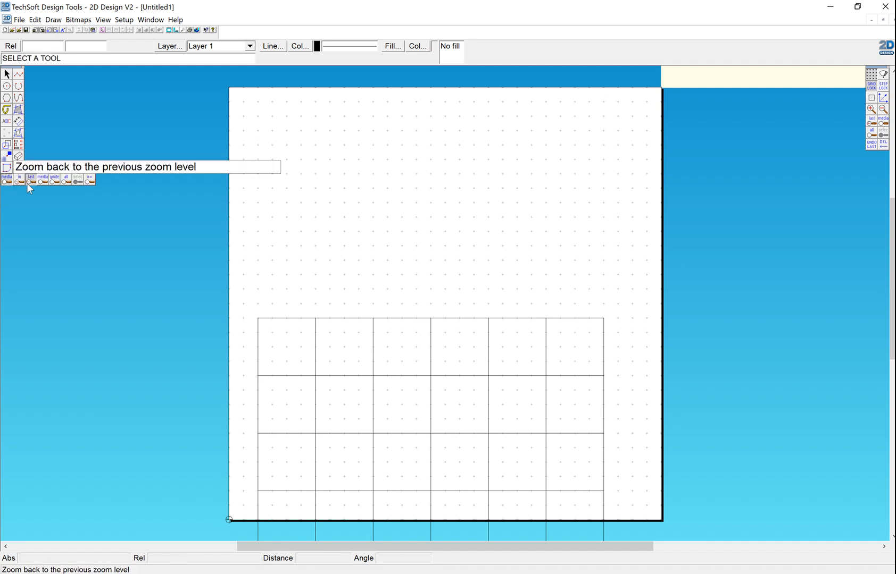
left_click(65, 179)
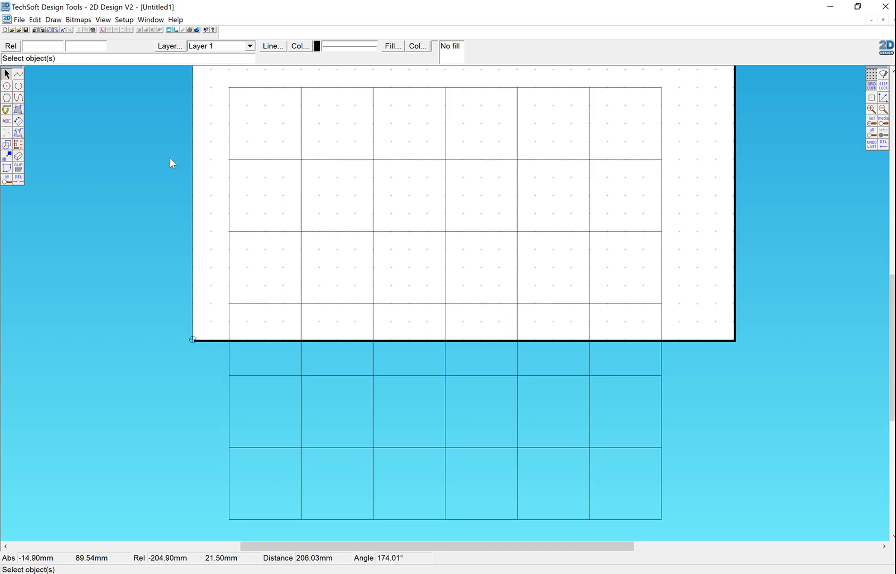
left_click_drag(197, 77, 687, 525)
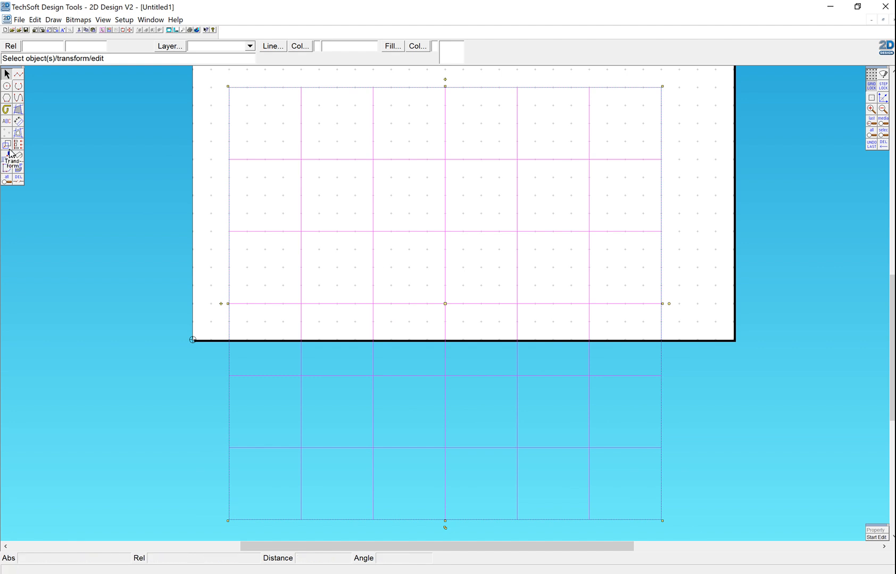
left_click_drag(5, 185, 42, 182)
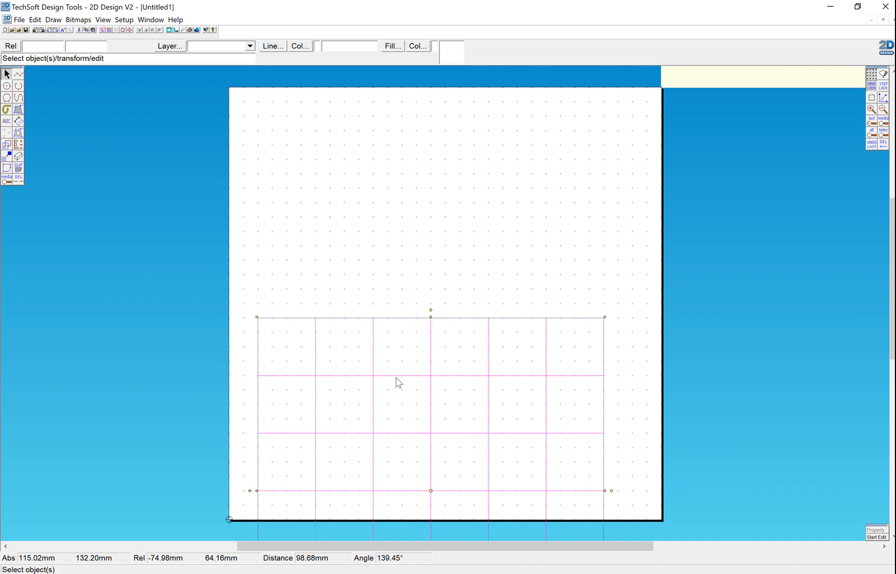
left_click(430, 492)
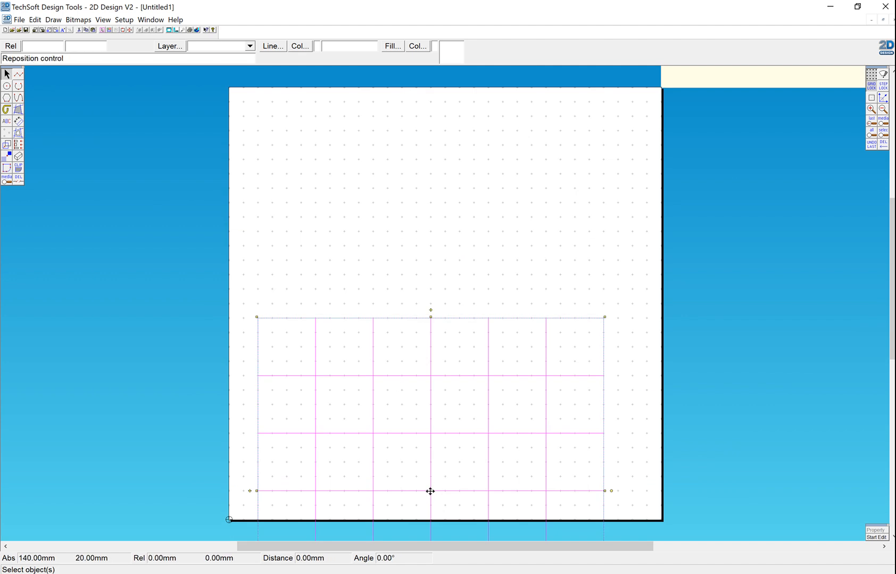
left_click(432, 490)
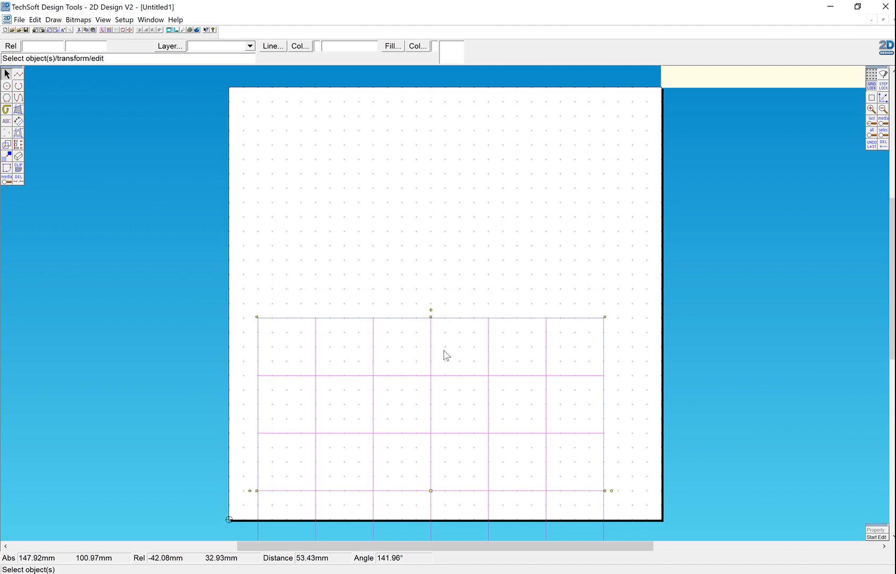
left_click(430, 490)
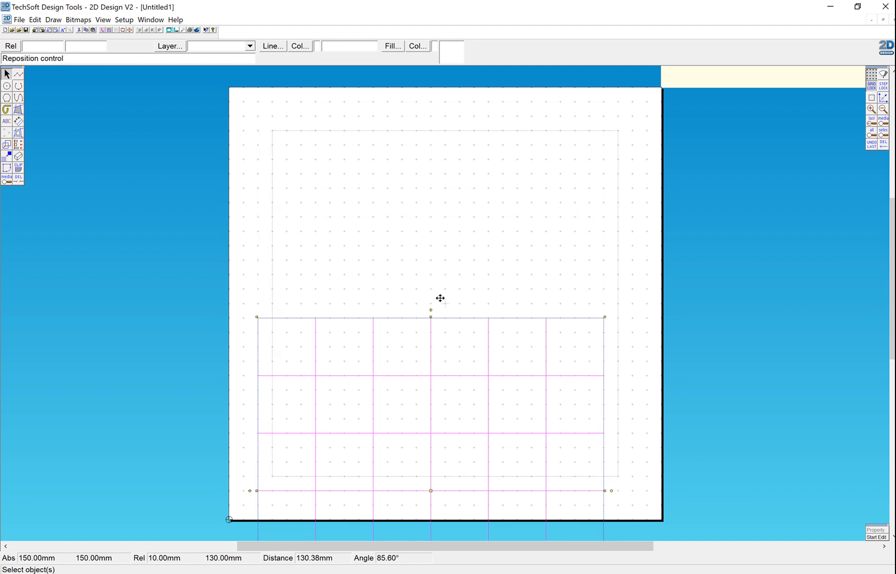
left_click(441, 300)
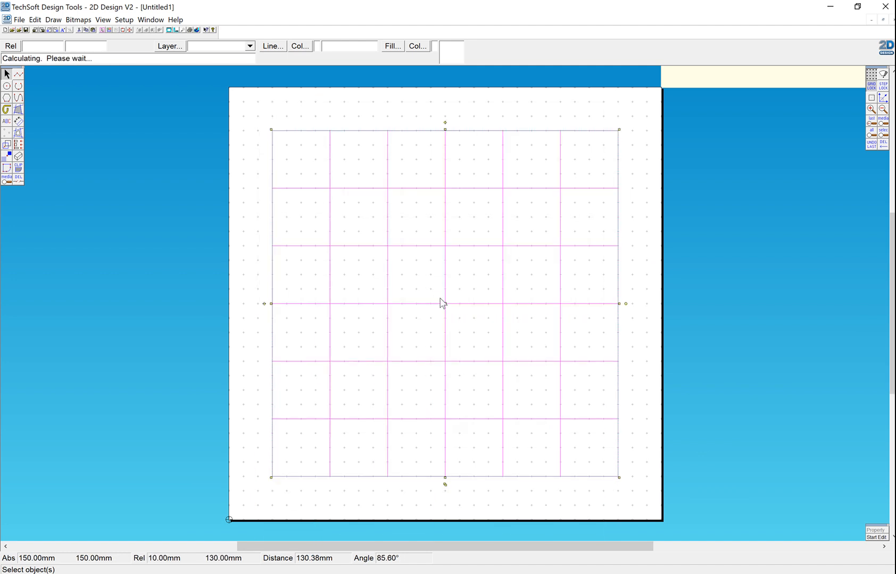
left_click(782, 346)
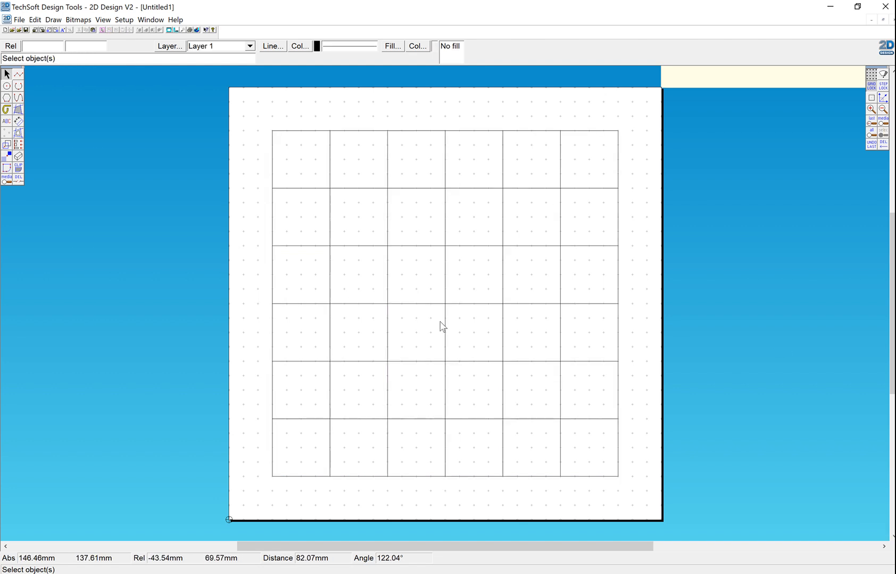
- Delete the entire grid of squares to clear the page
left_click_drag(440, 322, 312, 218)
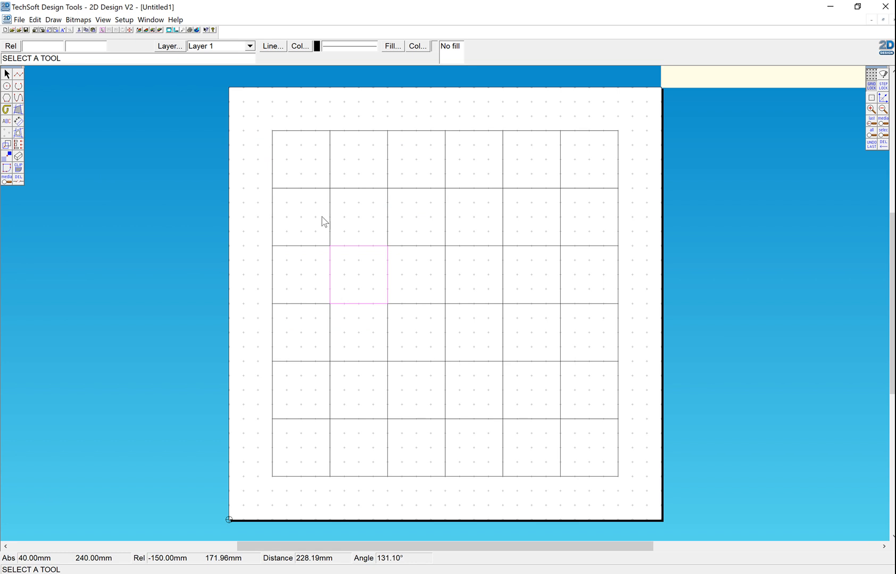
left_click(6, 74)
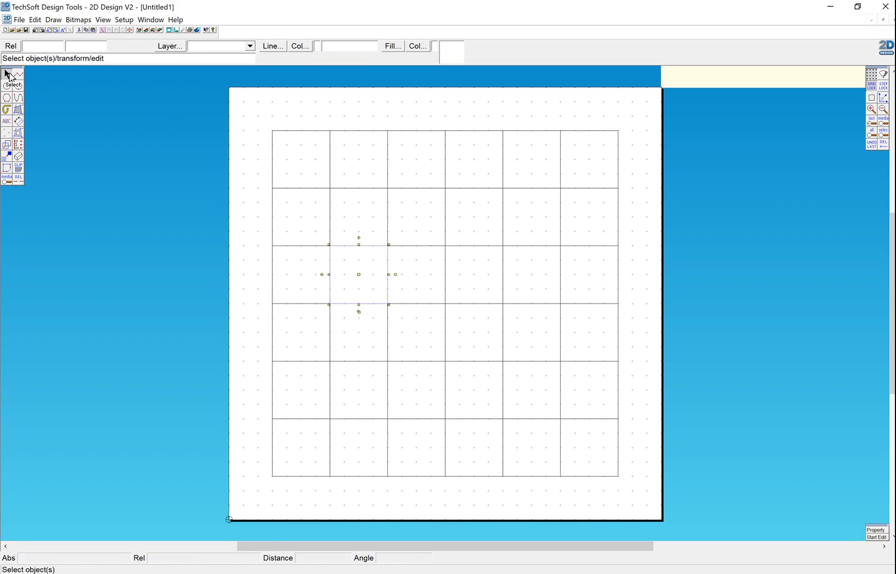
left_click_drag(260, 125, 638, 501)
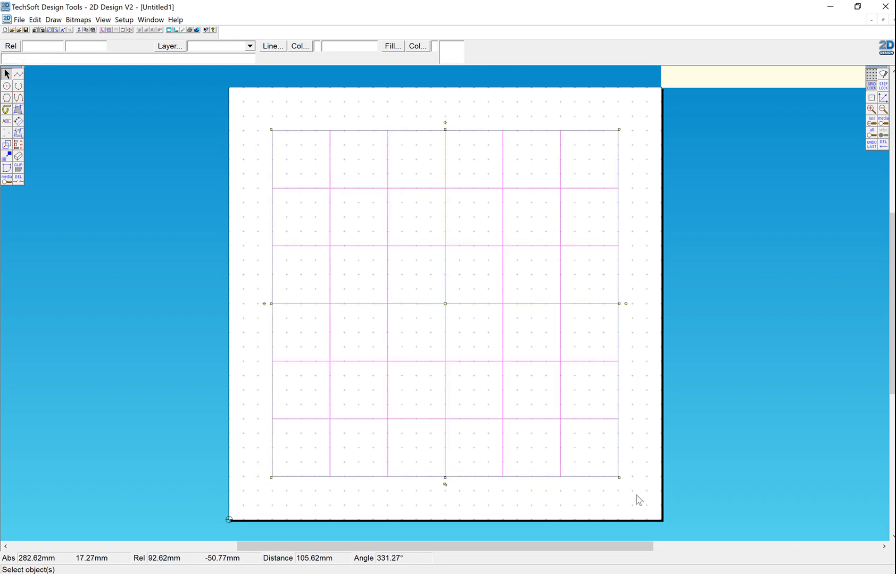
key("Delete")
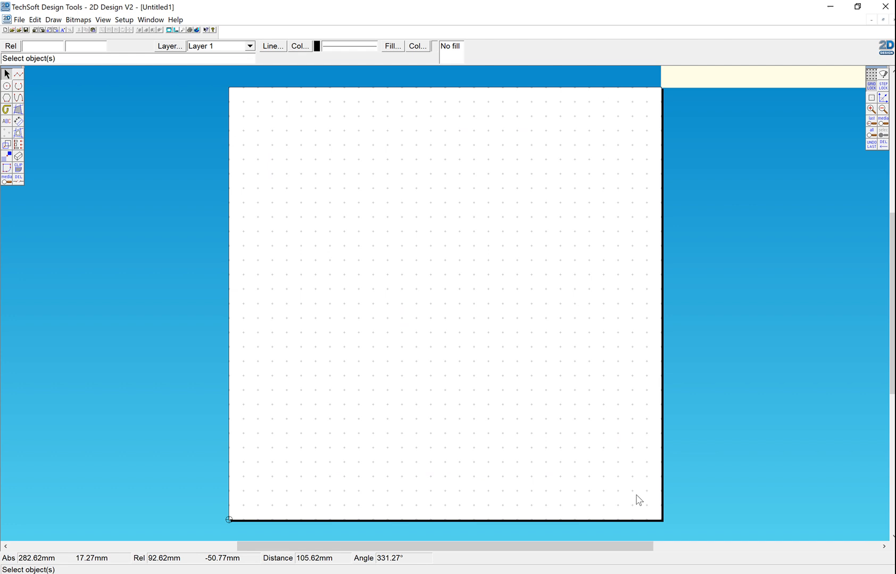
- Draw a regular 5-sided polygon below a 50 mm horizontal side in the upper part of the page
left_click(6, 99)
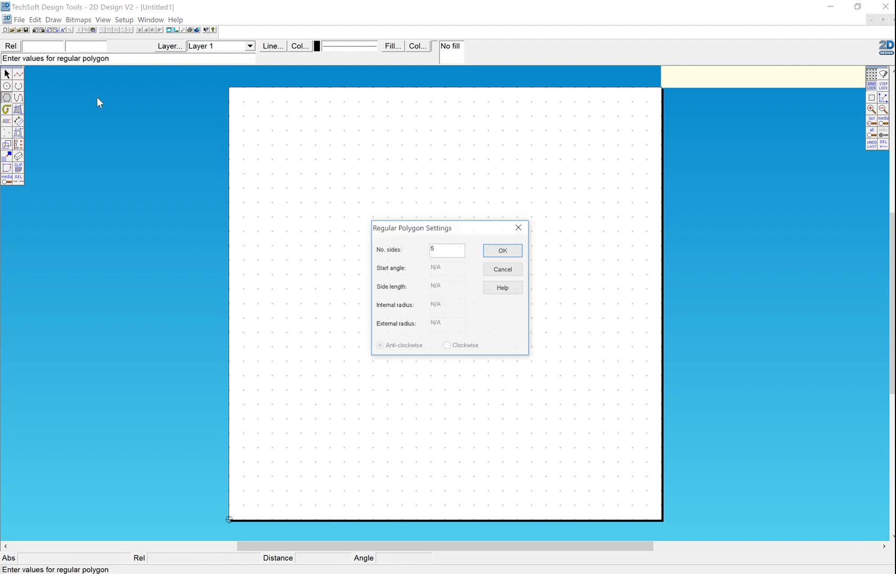
left_click(490, 255)
left_click(344, 159)
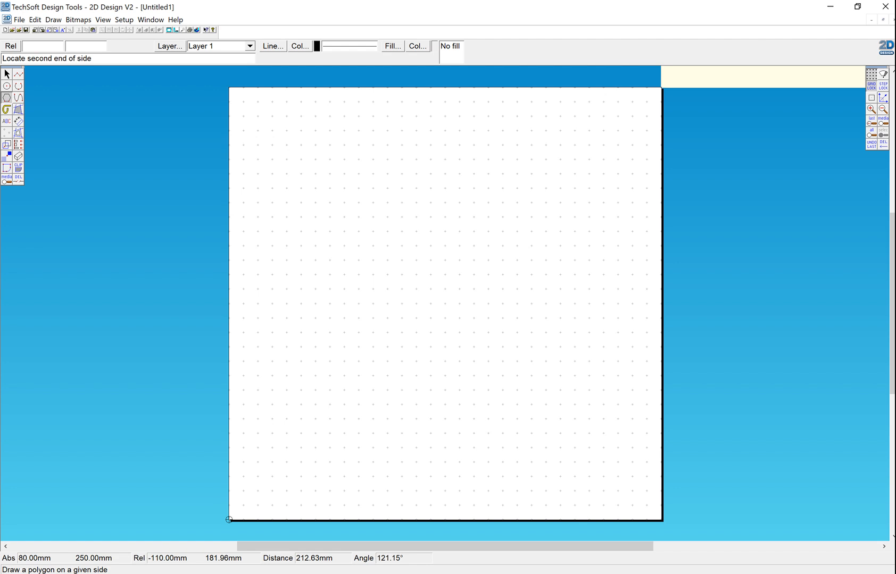
left_click(416, 159)
left_click(420, 244)
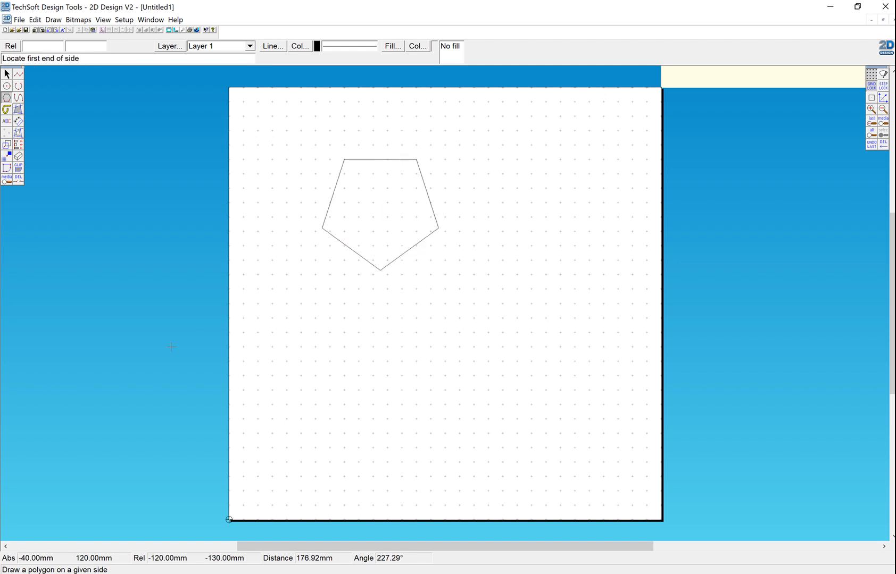
left_click(4, 147)
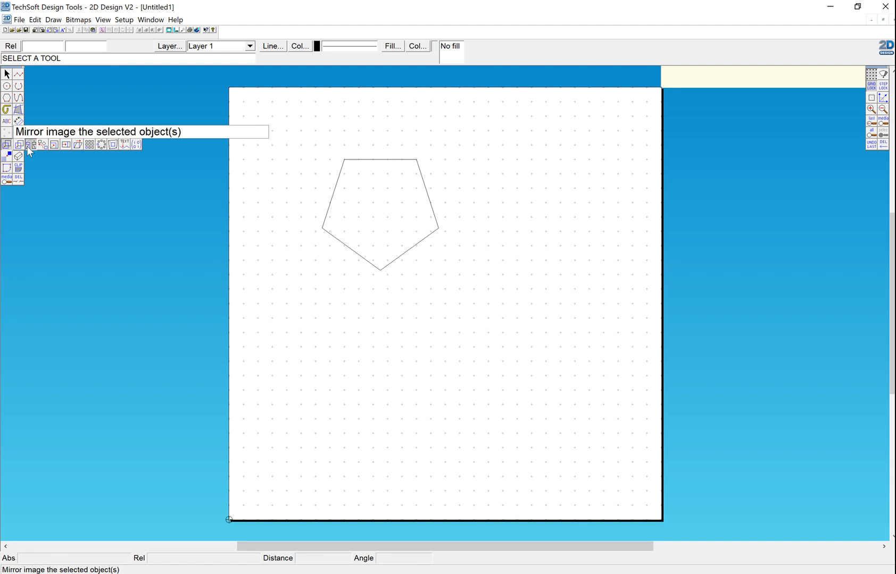
left_click(27, 146)
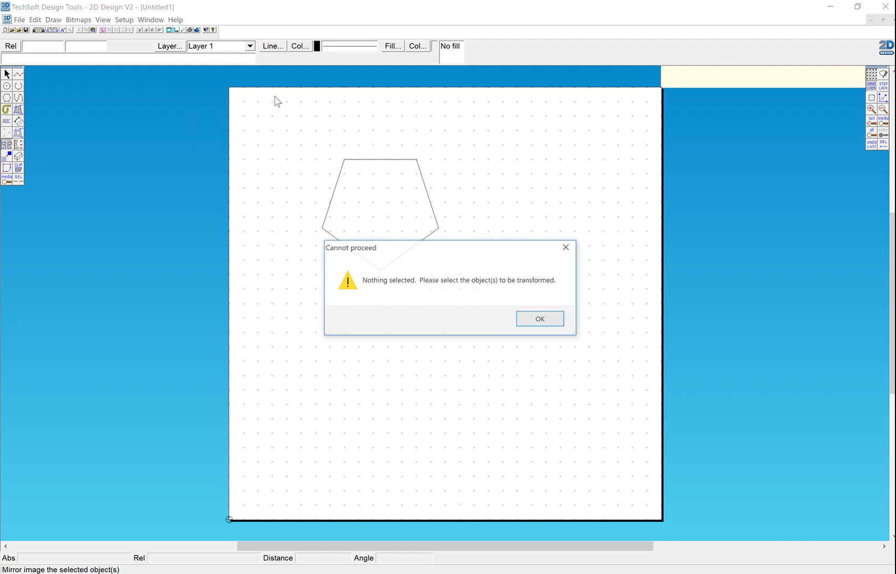
left_click(545, 323)
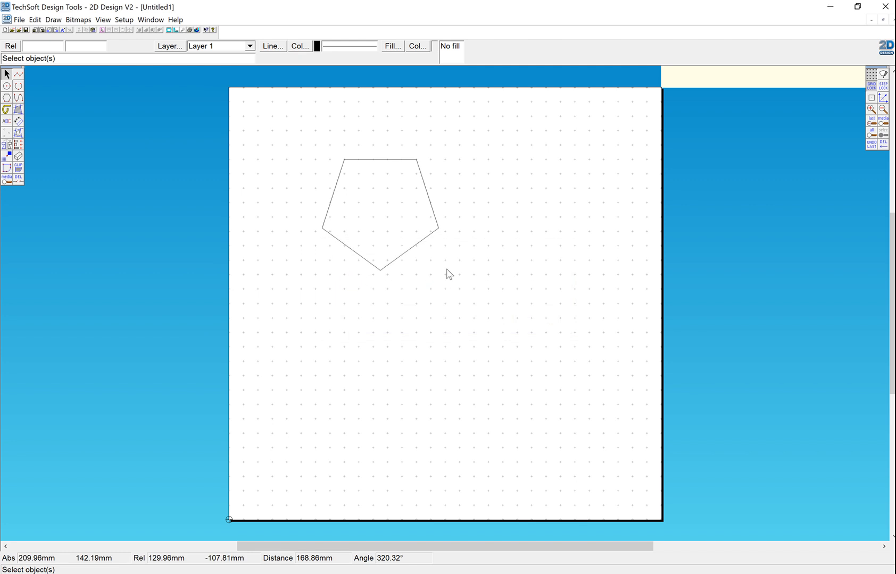
- Mirror the pentagon as a repeat across a vertical axis at X 160 mm, just to its right, keeping the original
left_click_drag(302, 138, 464, 295)
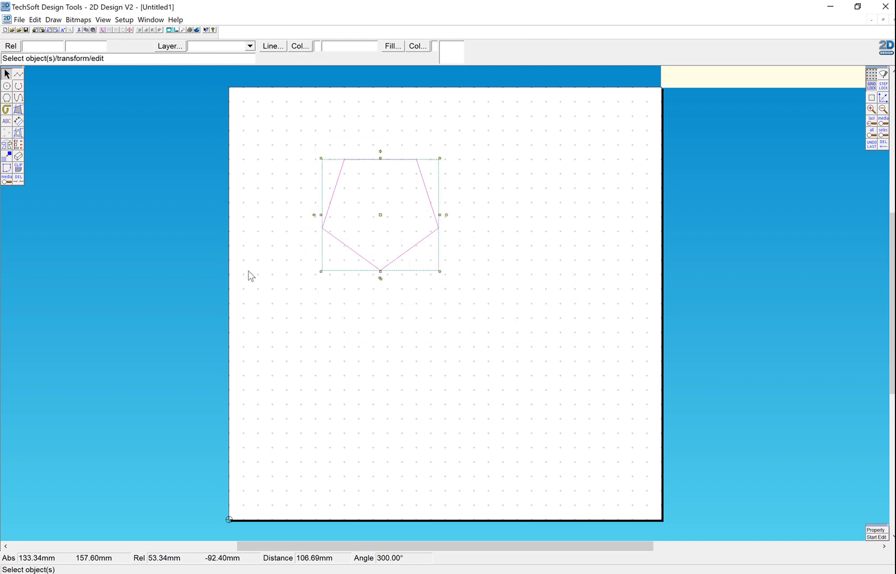
left_click(7, 145)
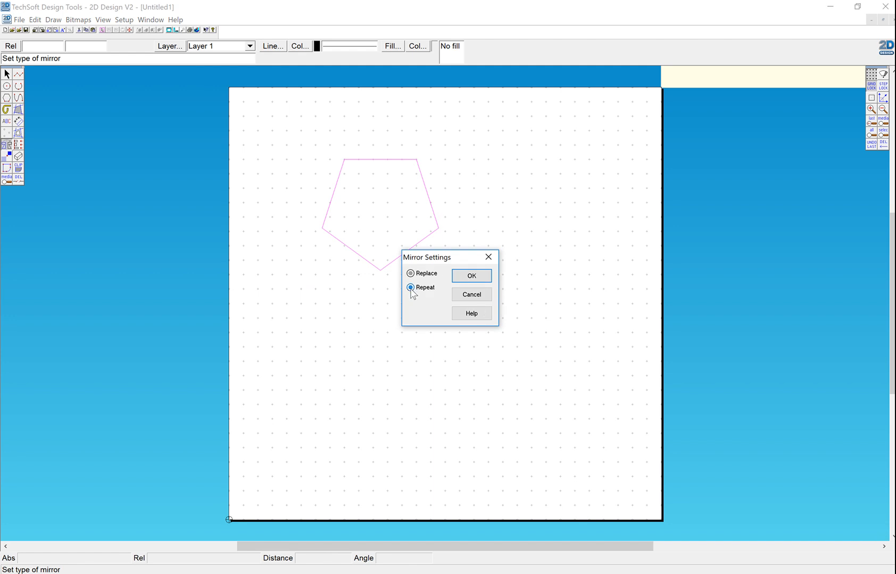
left_click(411, 290)
left_click(472, 277)
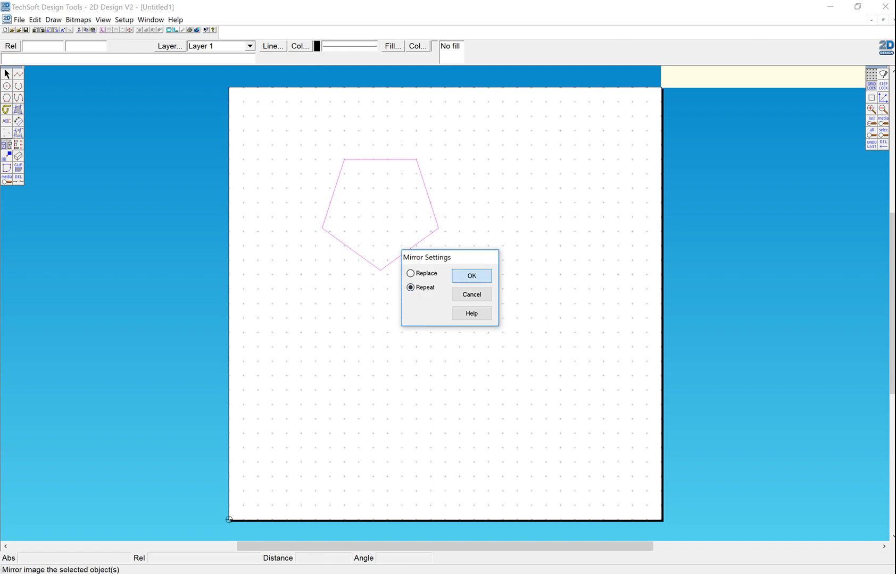
left_click(458, 159)
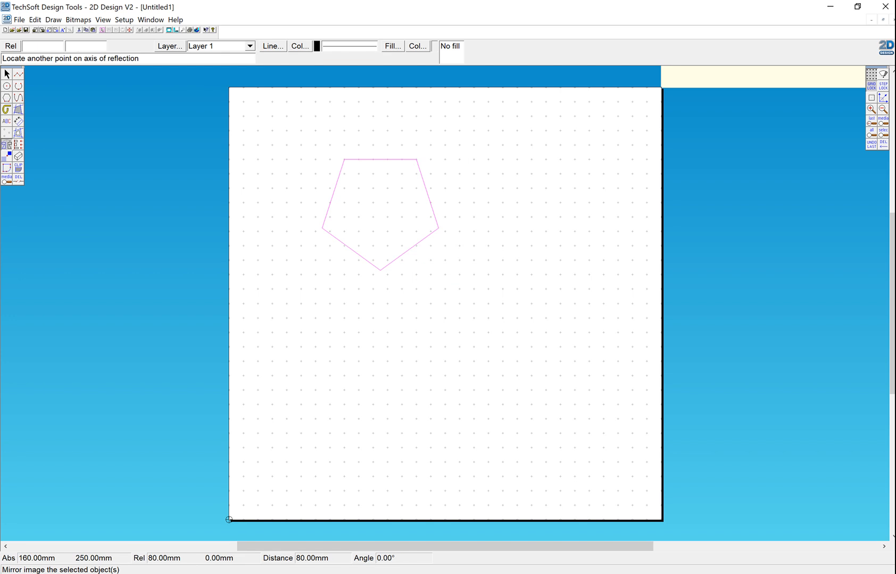
left_click(459, 290)
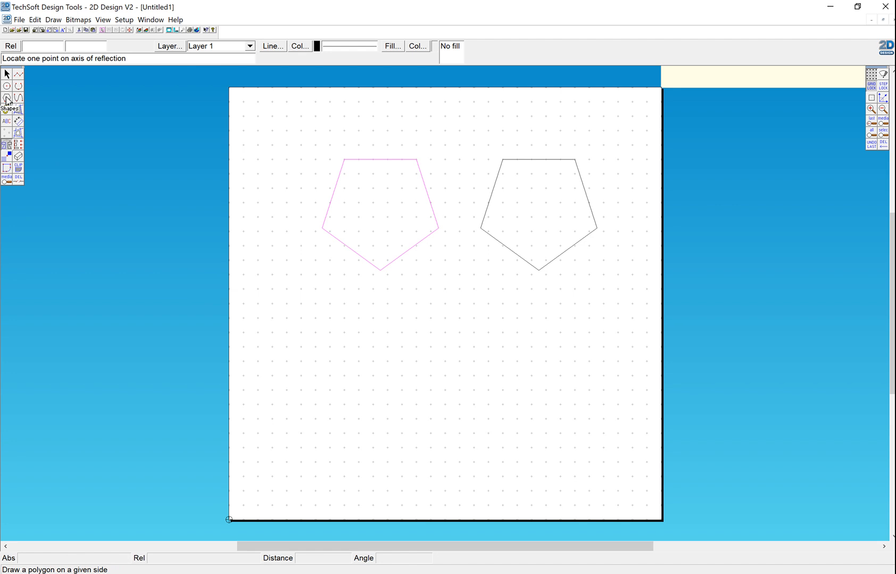
- Draw a 30 mm square below and to the left of the original pentagon
left_click_drag(7, 98, 17, 99)
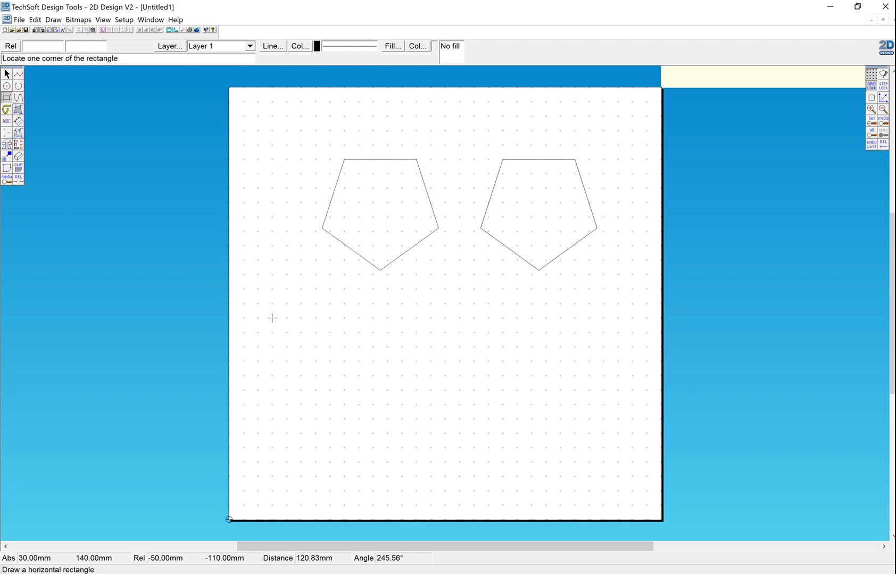
left_click(272, 318)
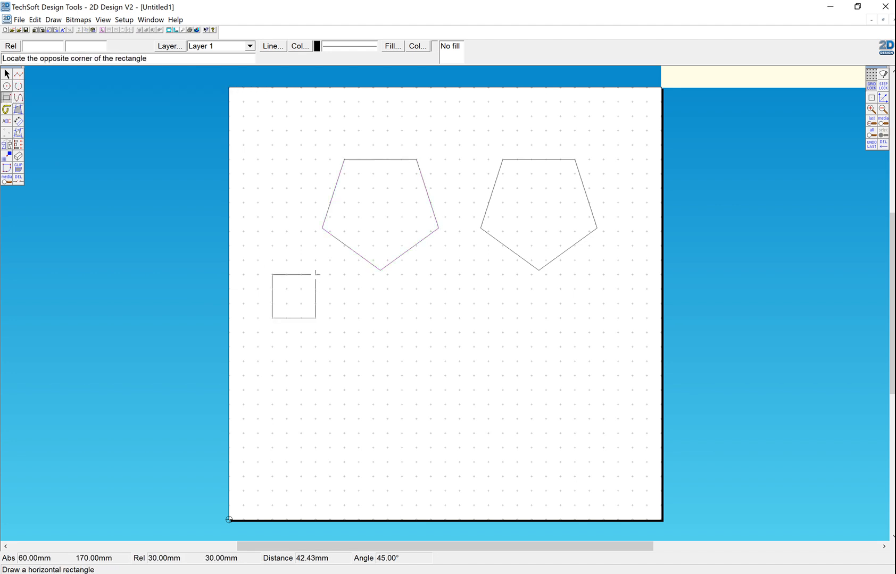
left_click(315, 275)
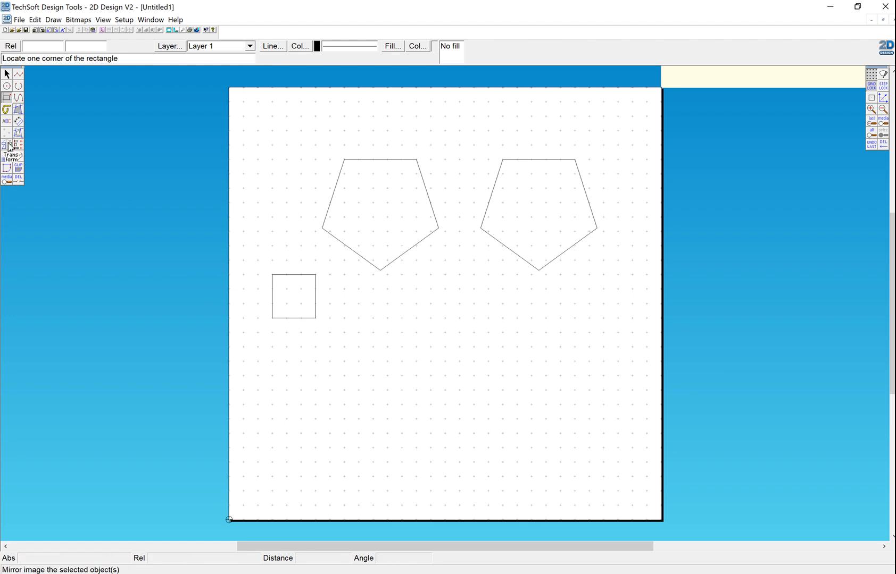
- Rotate the square about its lower-right corner with 4 repeats at 60° each
left_click_drag(7, 145, 9, 147)
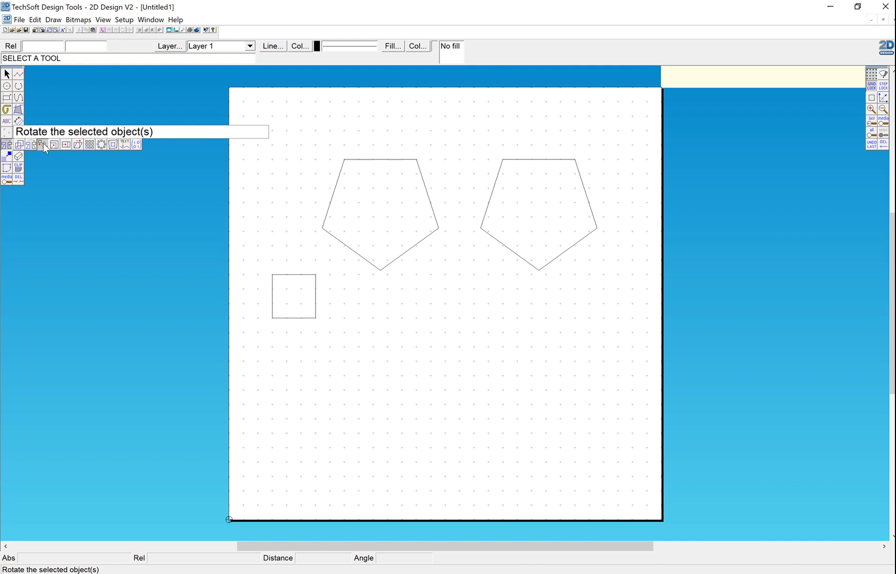
left_click_drag(44, 143, 44, 143)
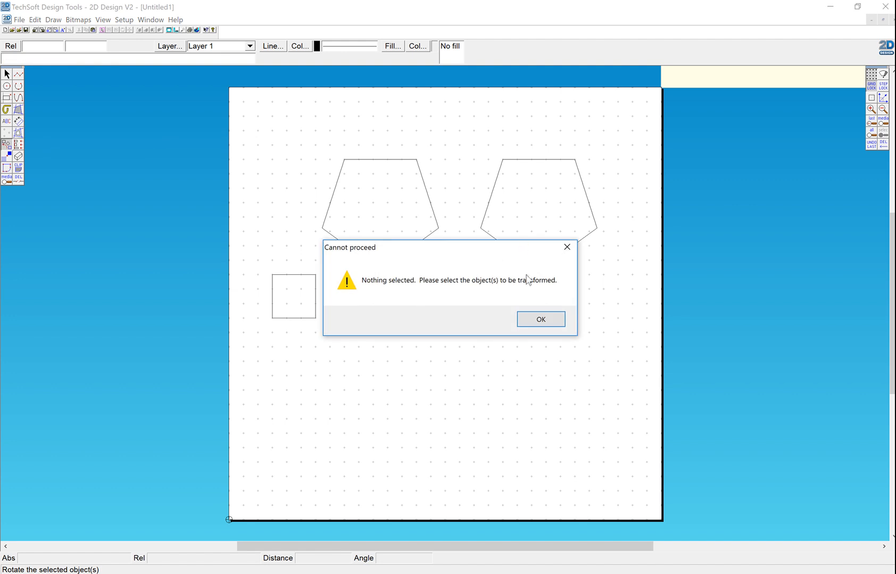
left_click(540, 319)
left_click_drag(251, 261, 336, 328)
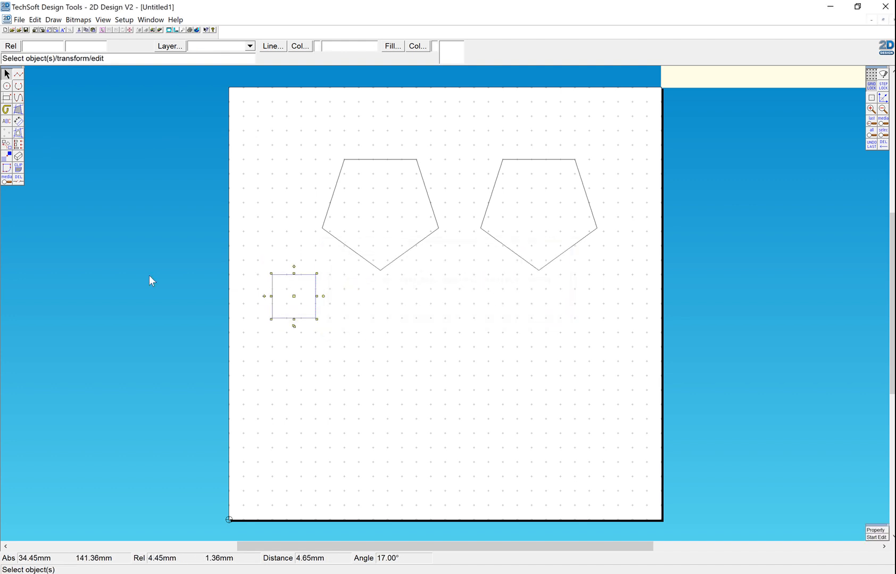
left_click(6, 144)
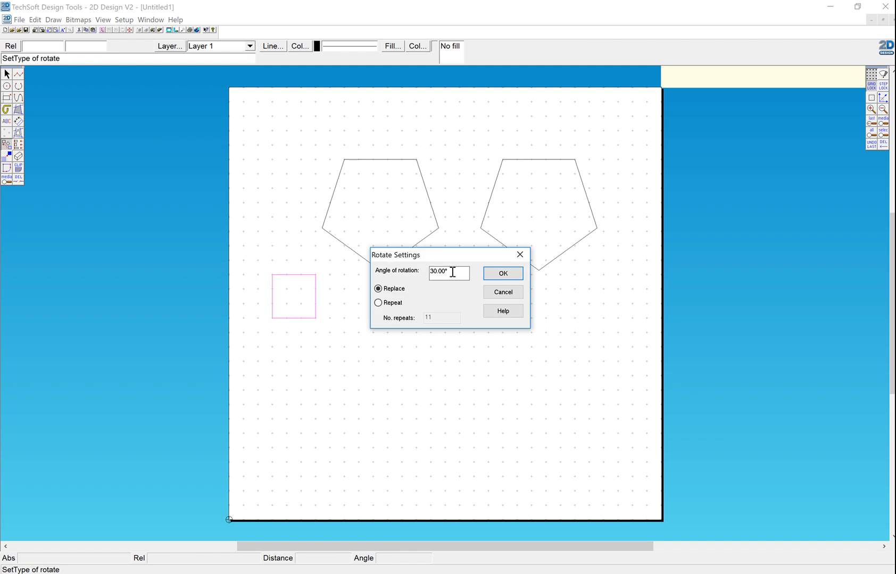
left_click_drag(452, 272, 417, 273)
left_click(379, 304)
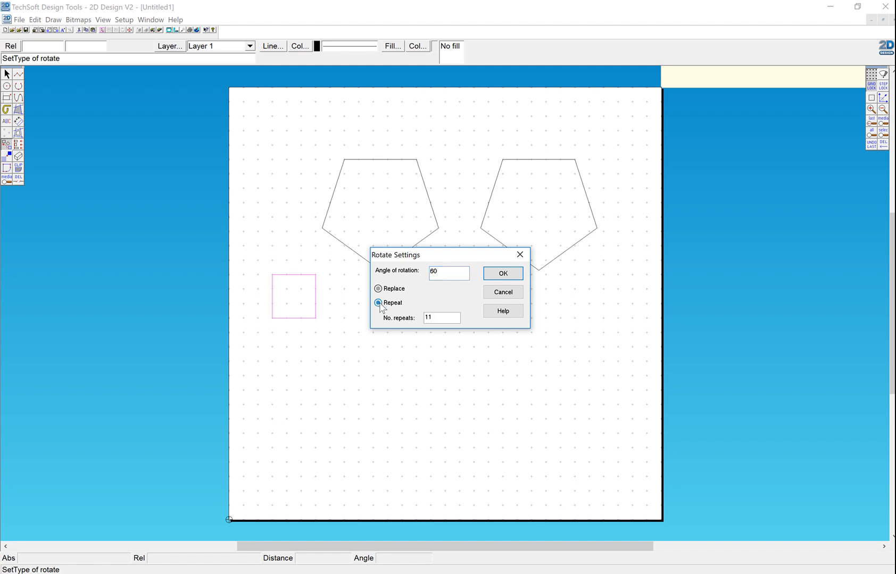
left_click(434, 318)
type("4")
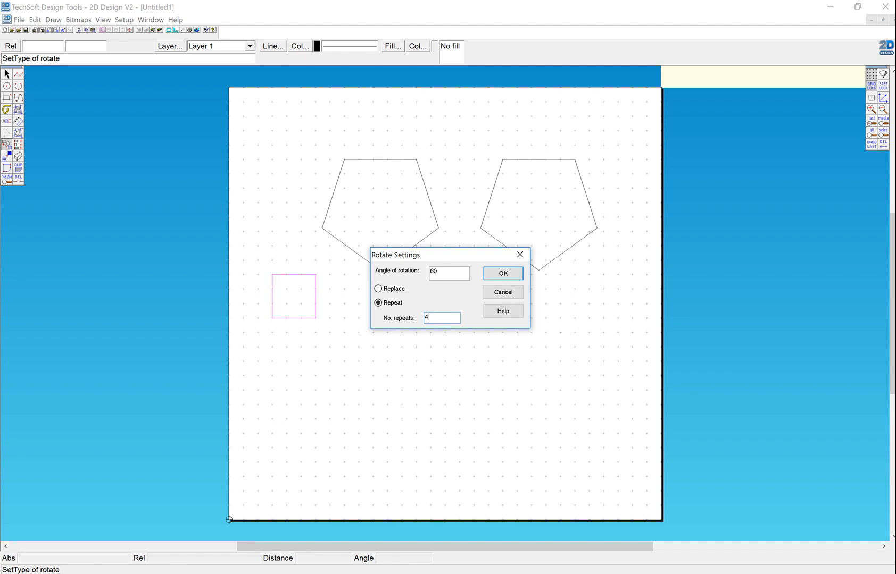
left_click(502, 278)
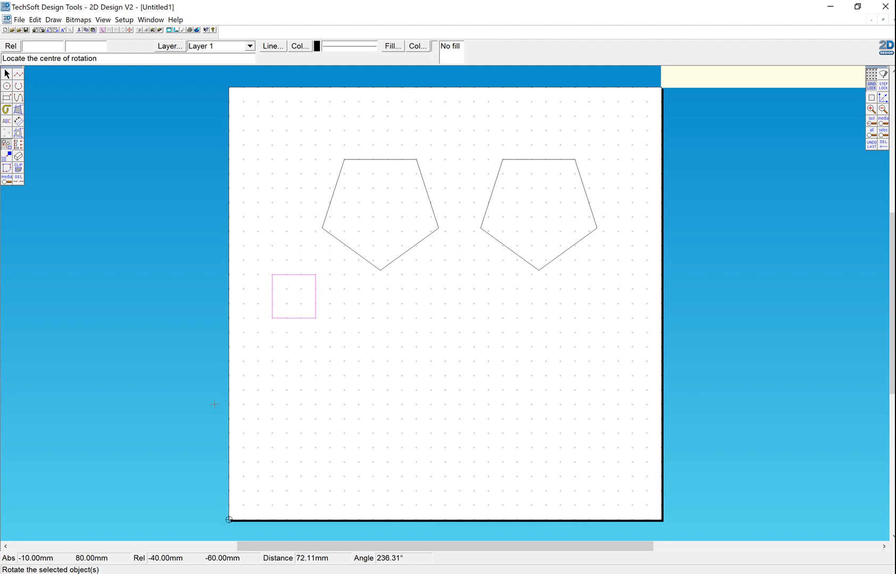
left_click(316, 318)
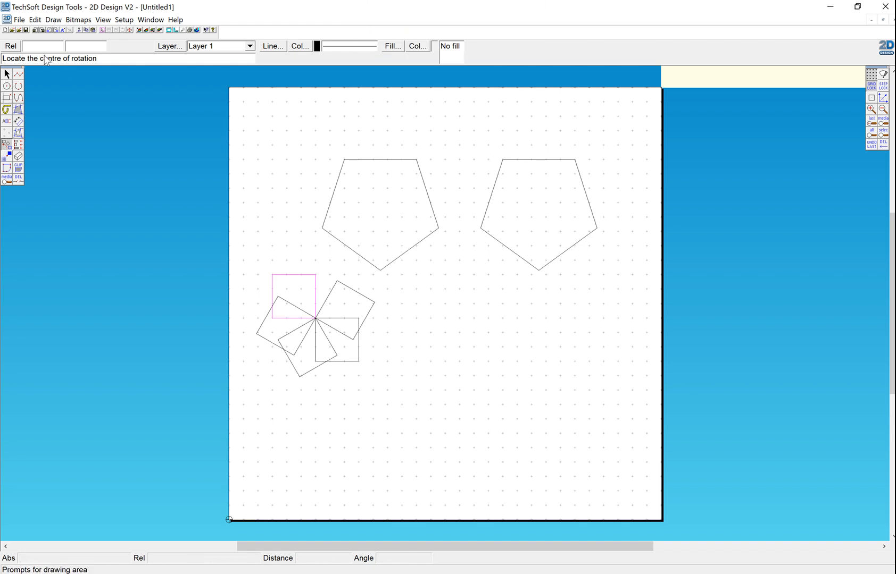
- Rotate the left pentagon with 3 repeats at 60° each about a grid point just outside its lower-right side
left_click(7, 74)
left_click_drag(307, 148, 450, 284)
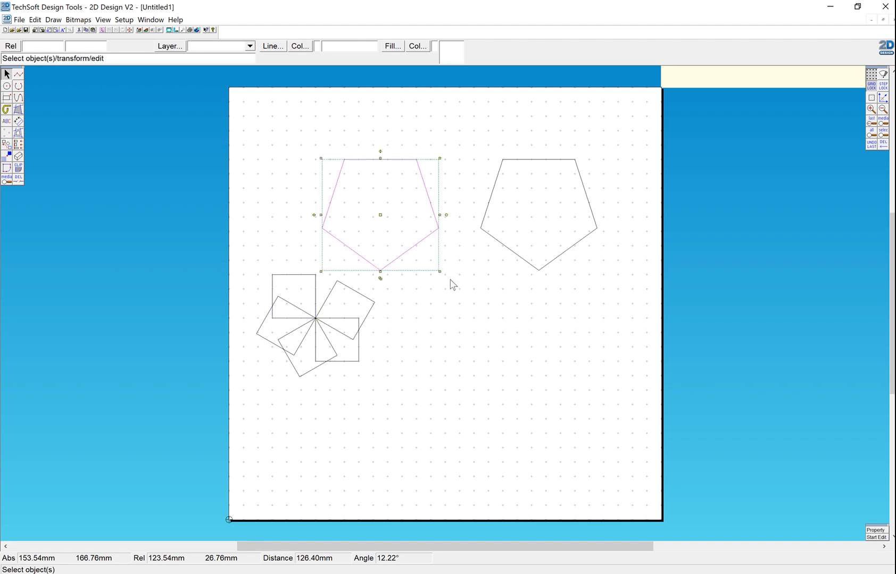
left_click(6, 146)
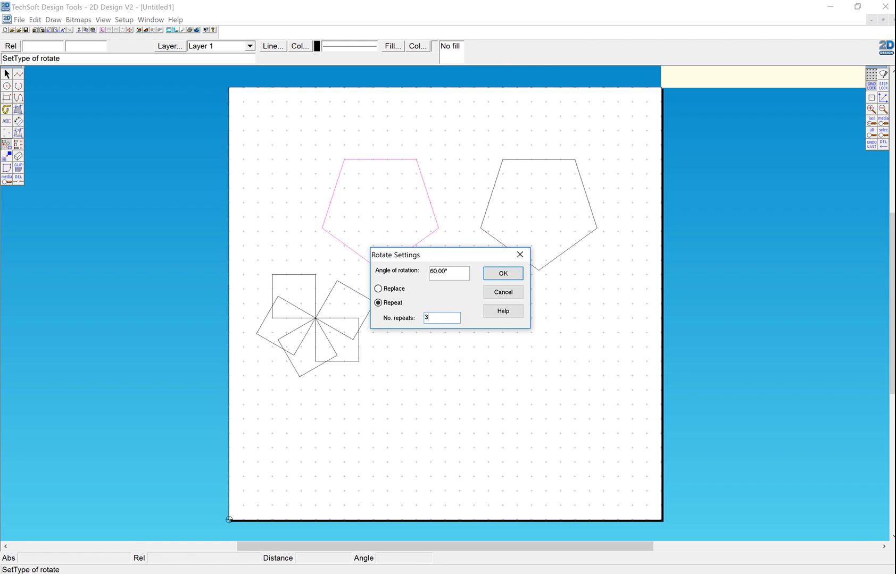
type("3")
left_click(502, 273)
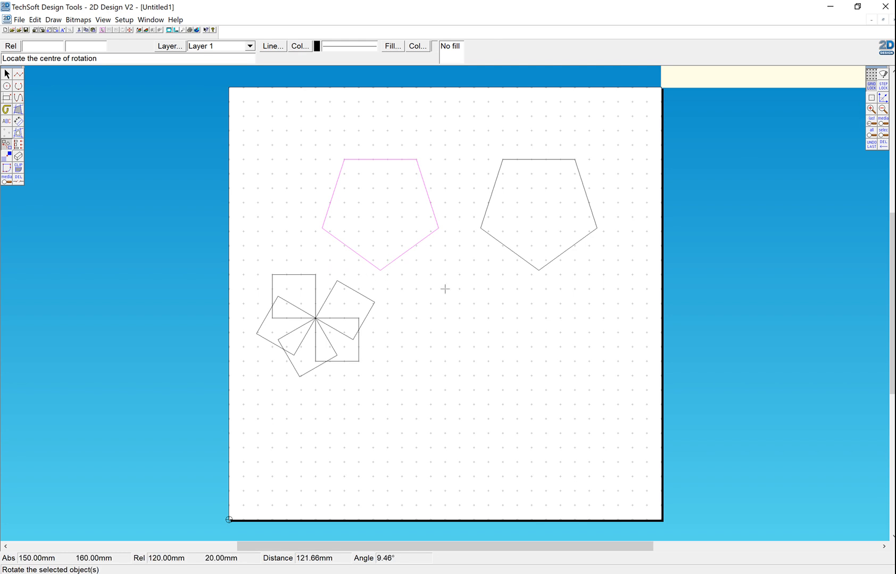
left_click(430, 274)
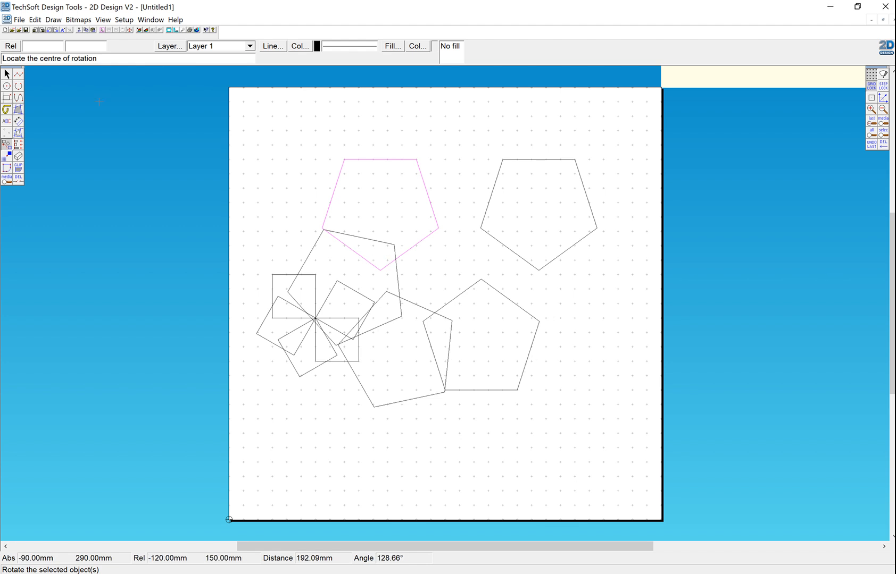
- Delete all the pentagons and squares to clear the page
left_click(7, 74)
left_click_drag(248, 137, 610, 435)
key("Delete")
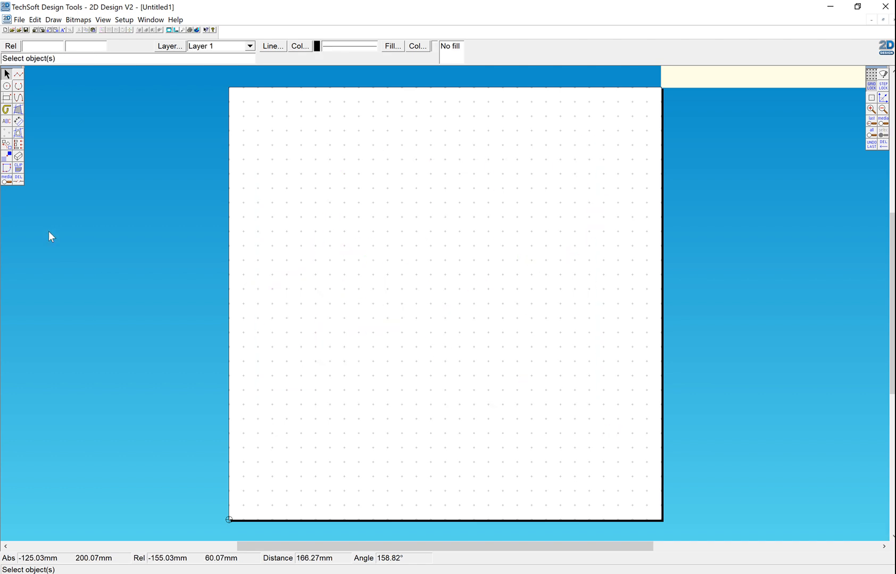
left_click(8, 145)
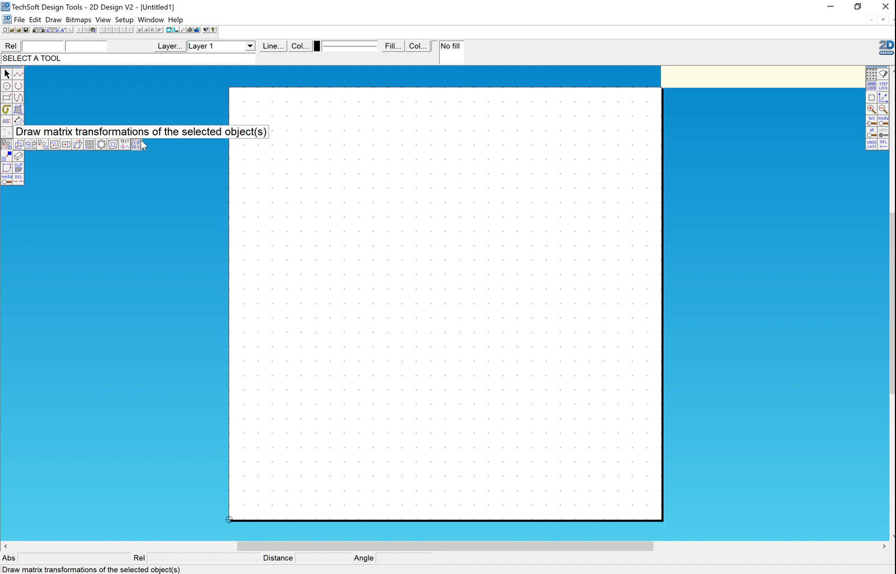
left_click_drag(95, 217, 78, 206)
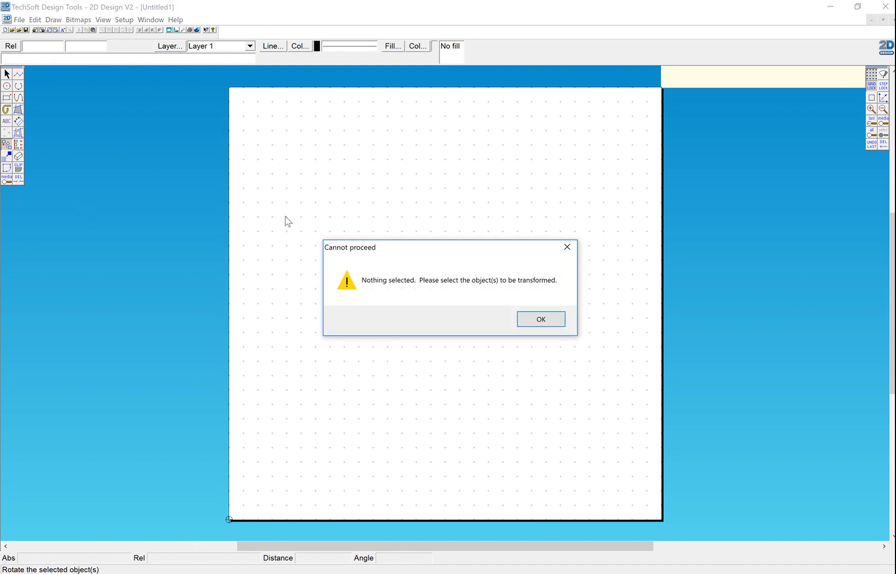
left_click(523, 321)
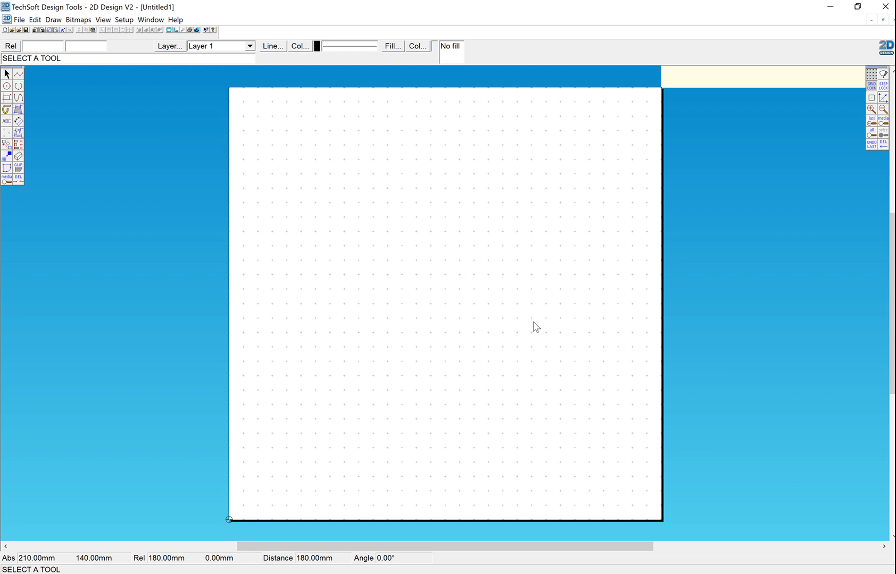